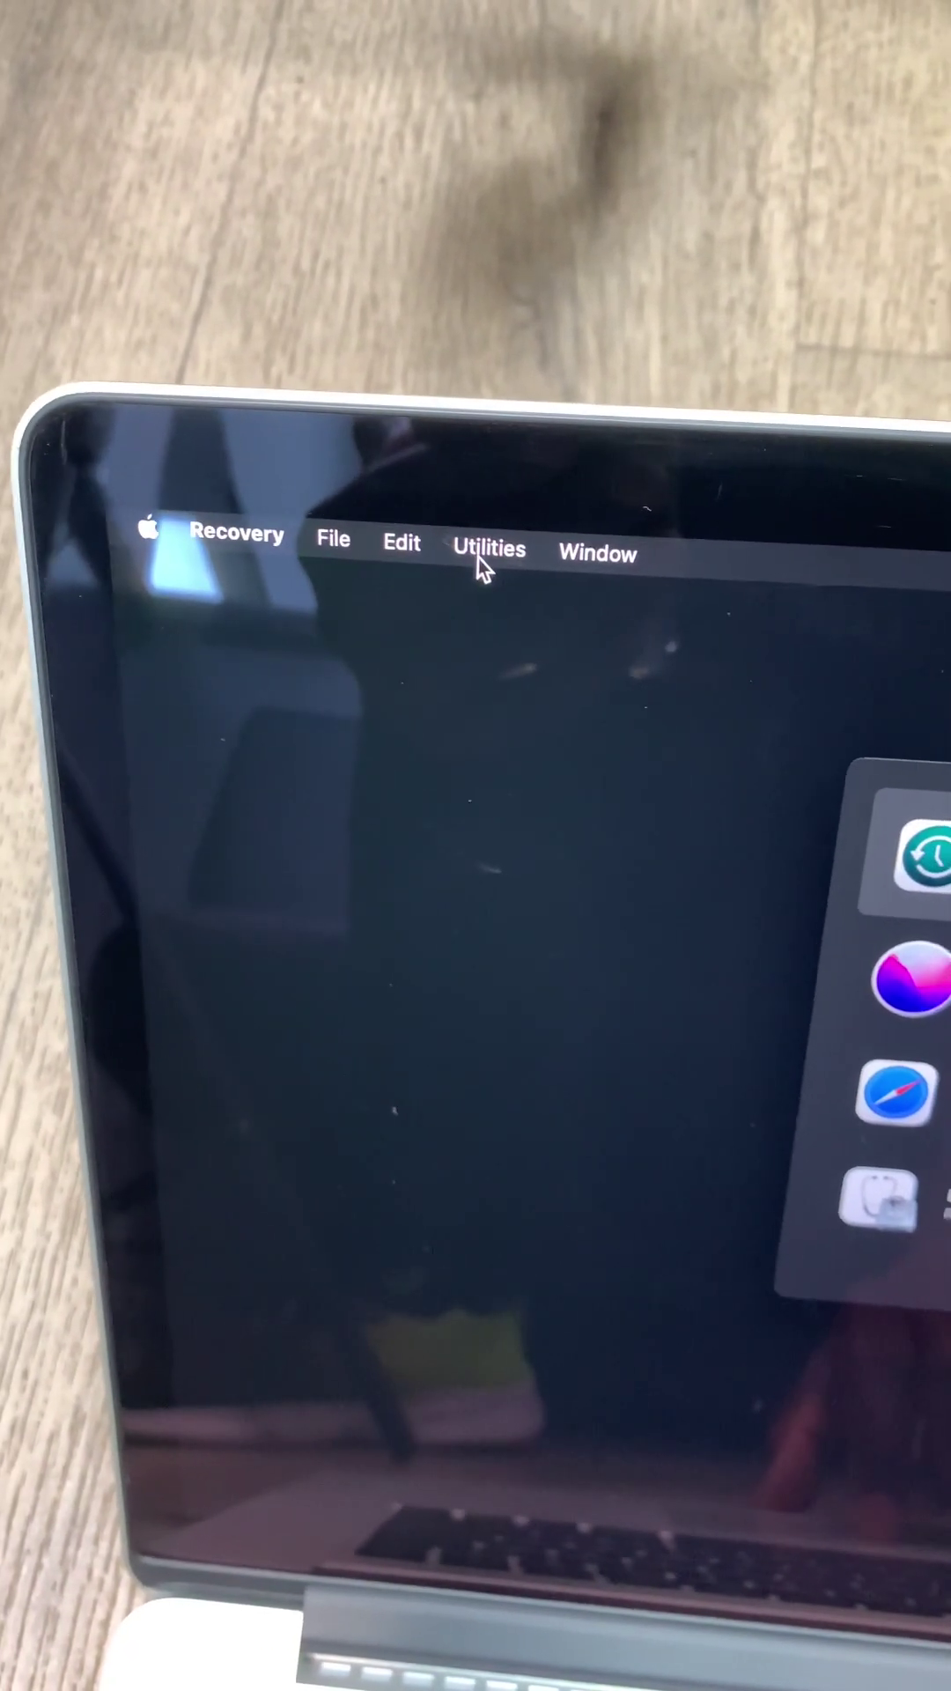
# Step: Run the resetpassword command from Terminal in the Recovery utilities
pyautogui.click(508, 542)
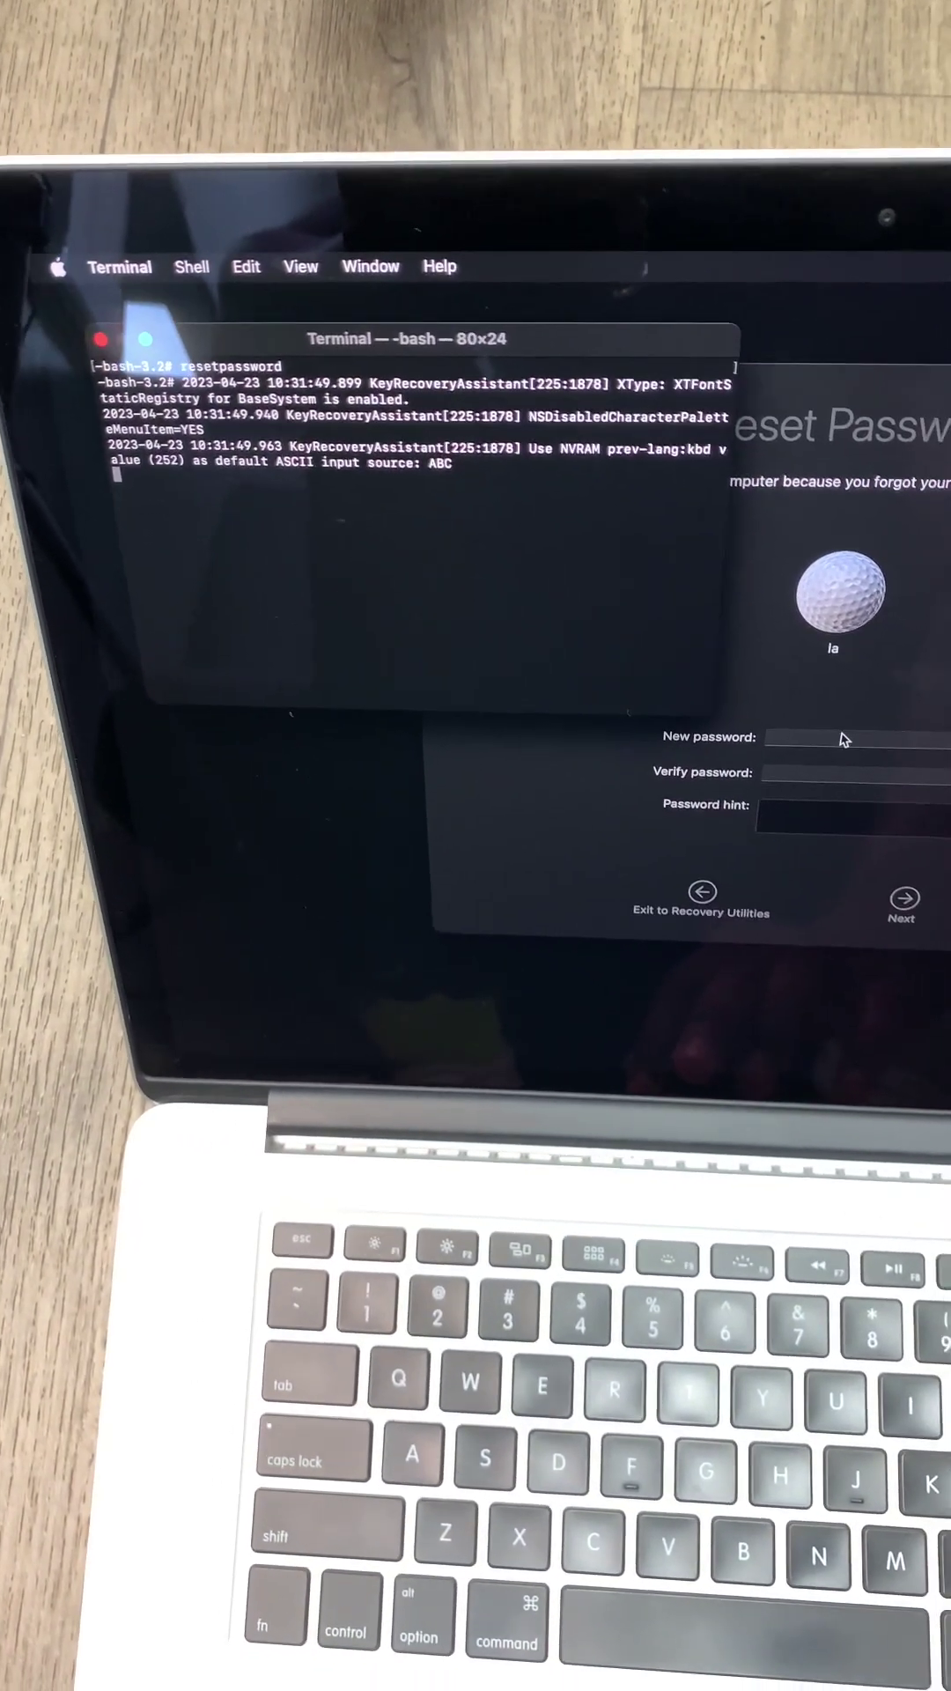
# Step: Enter and confirm the new account password in Reset Password Assistant
pyautogui.click(883, 753)
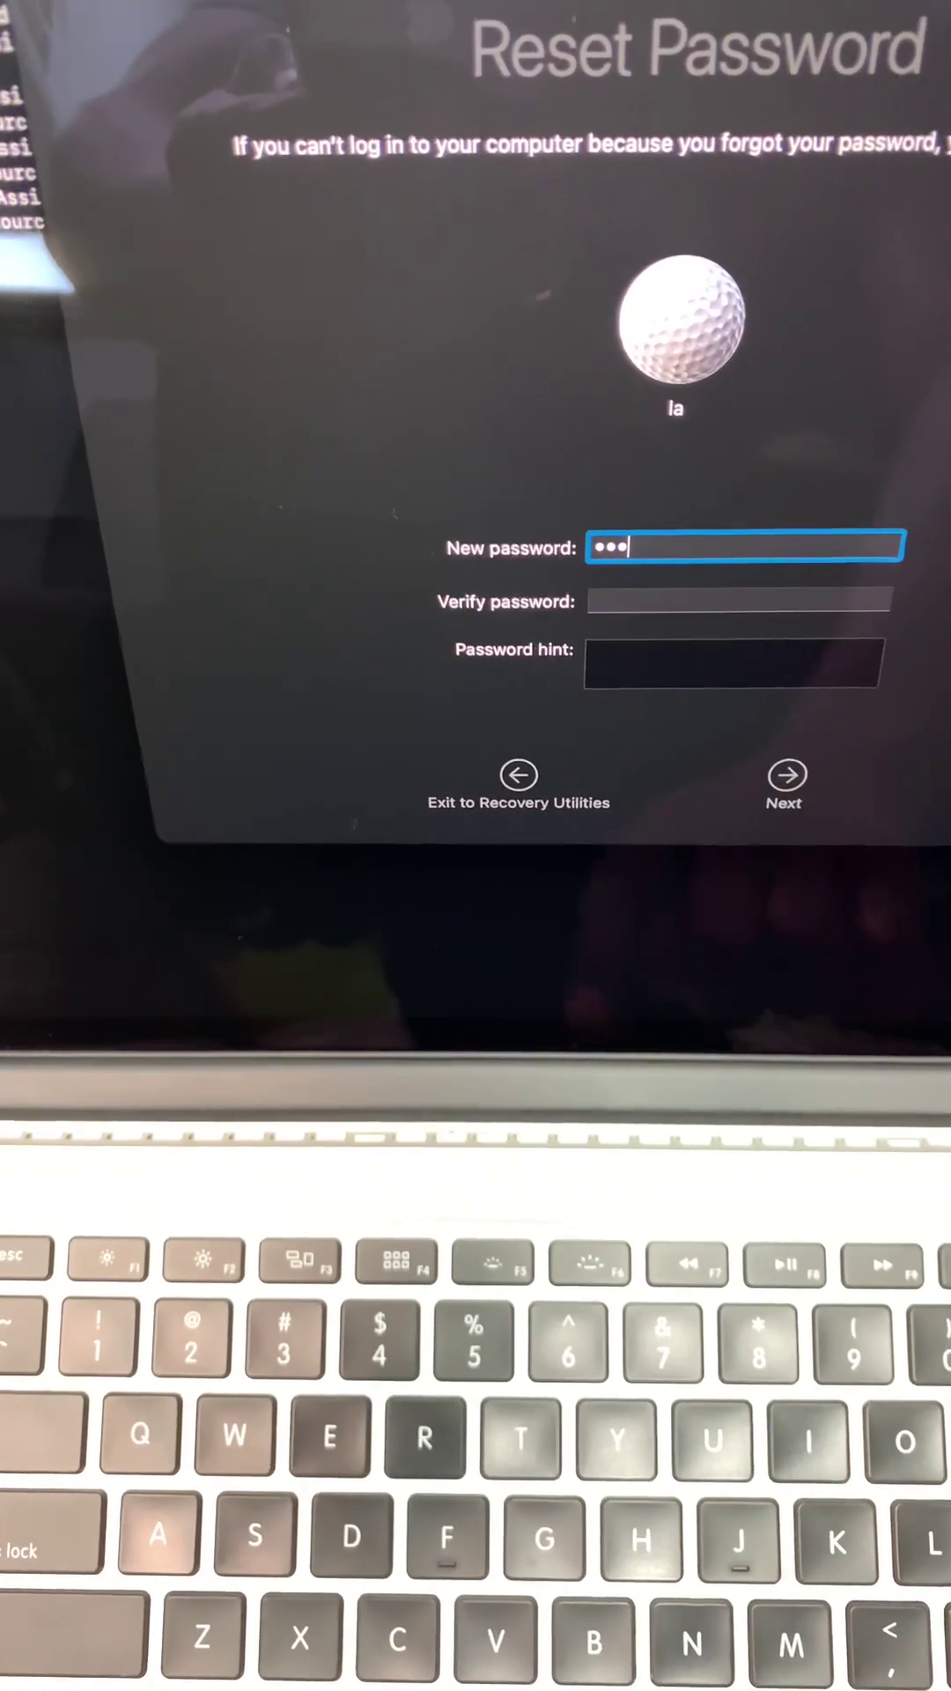
pyautogui.write('aa')
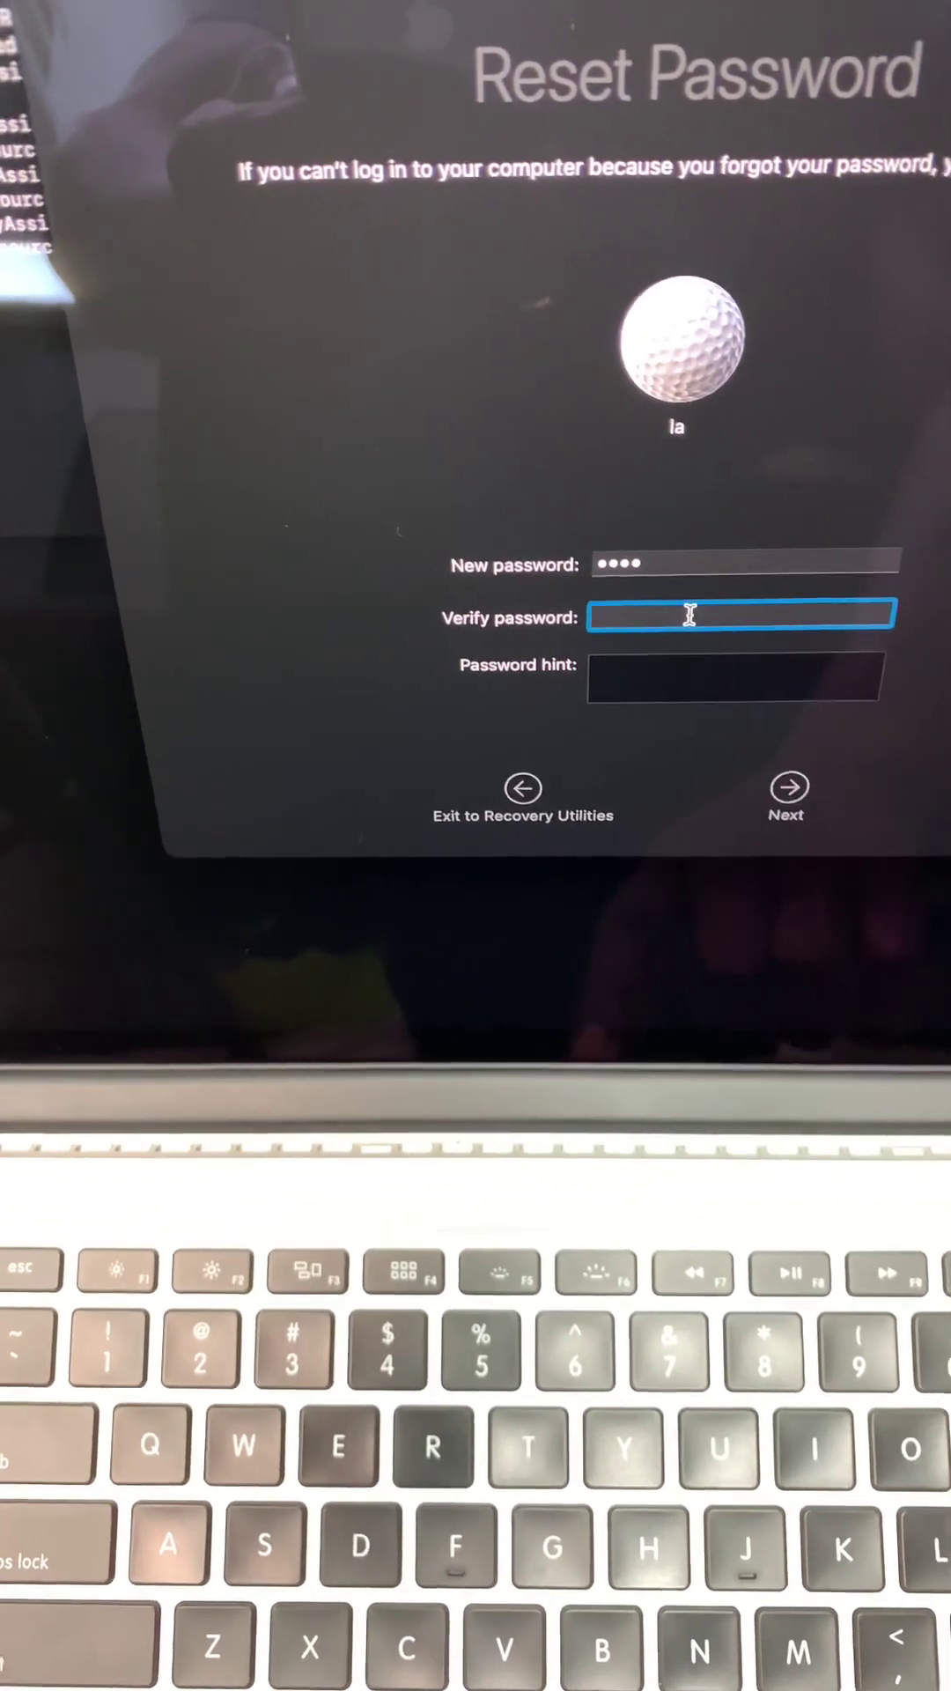
pyautogui.click(800, 799)
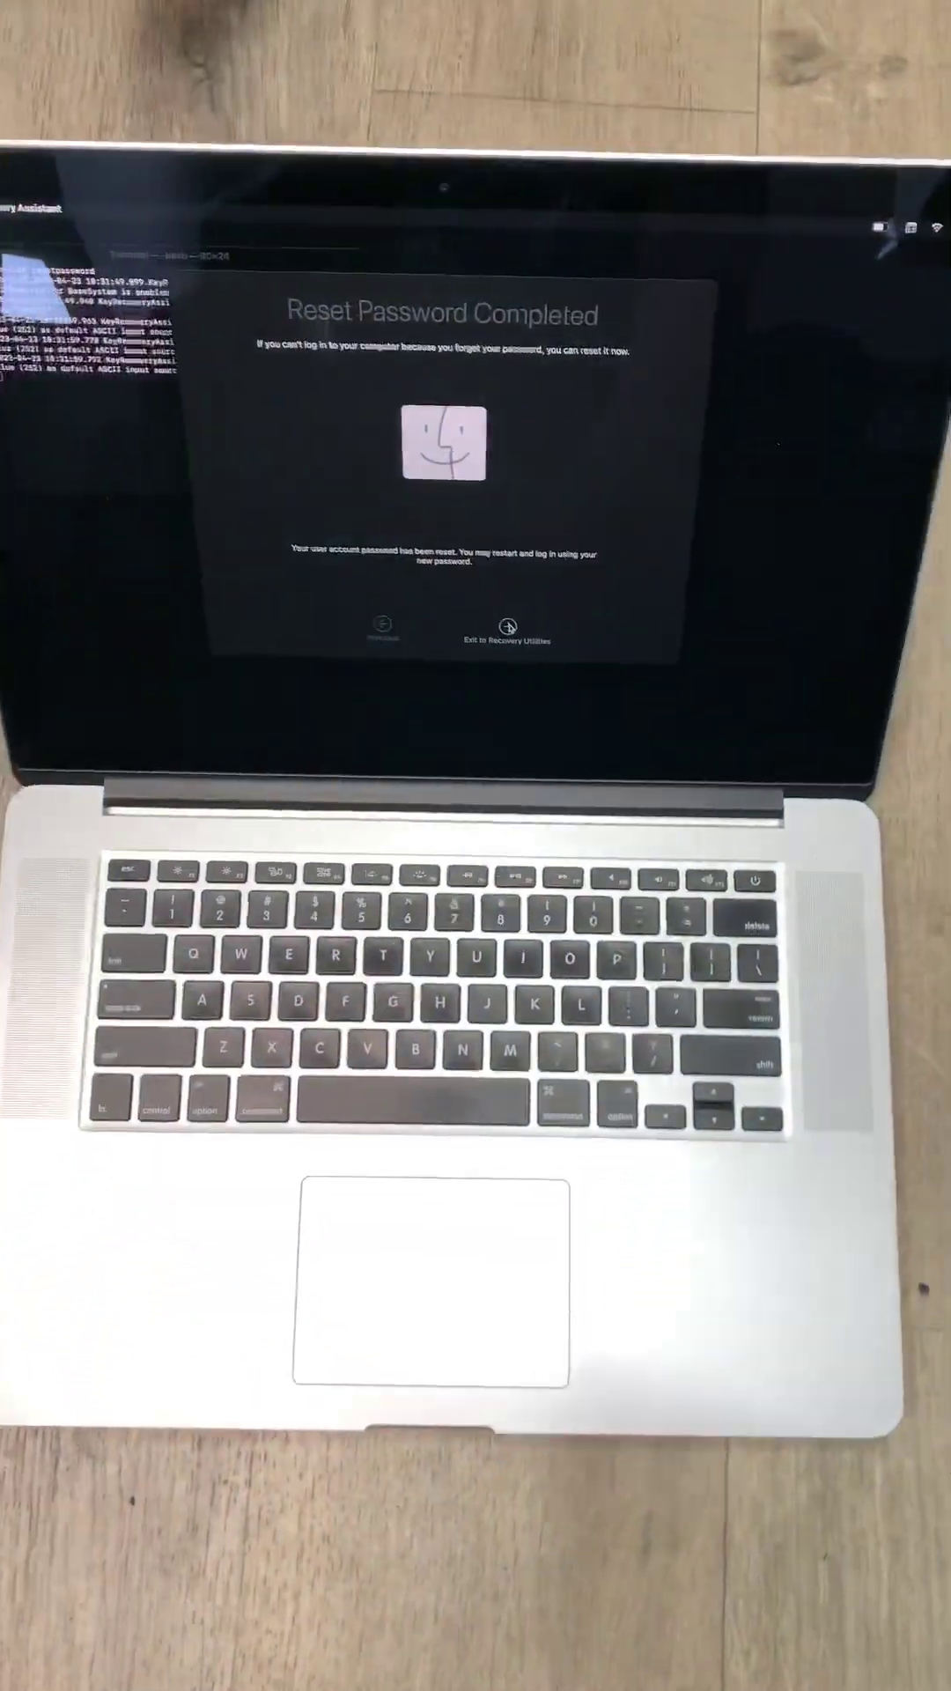
# Step: Exit Reset Password Assistant to Recovery Utilities and quit Terminal
pyautogui.click(508, 628)
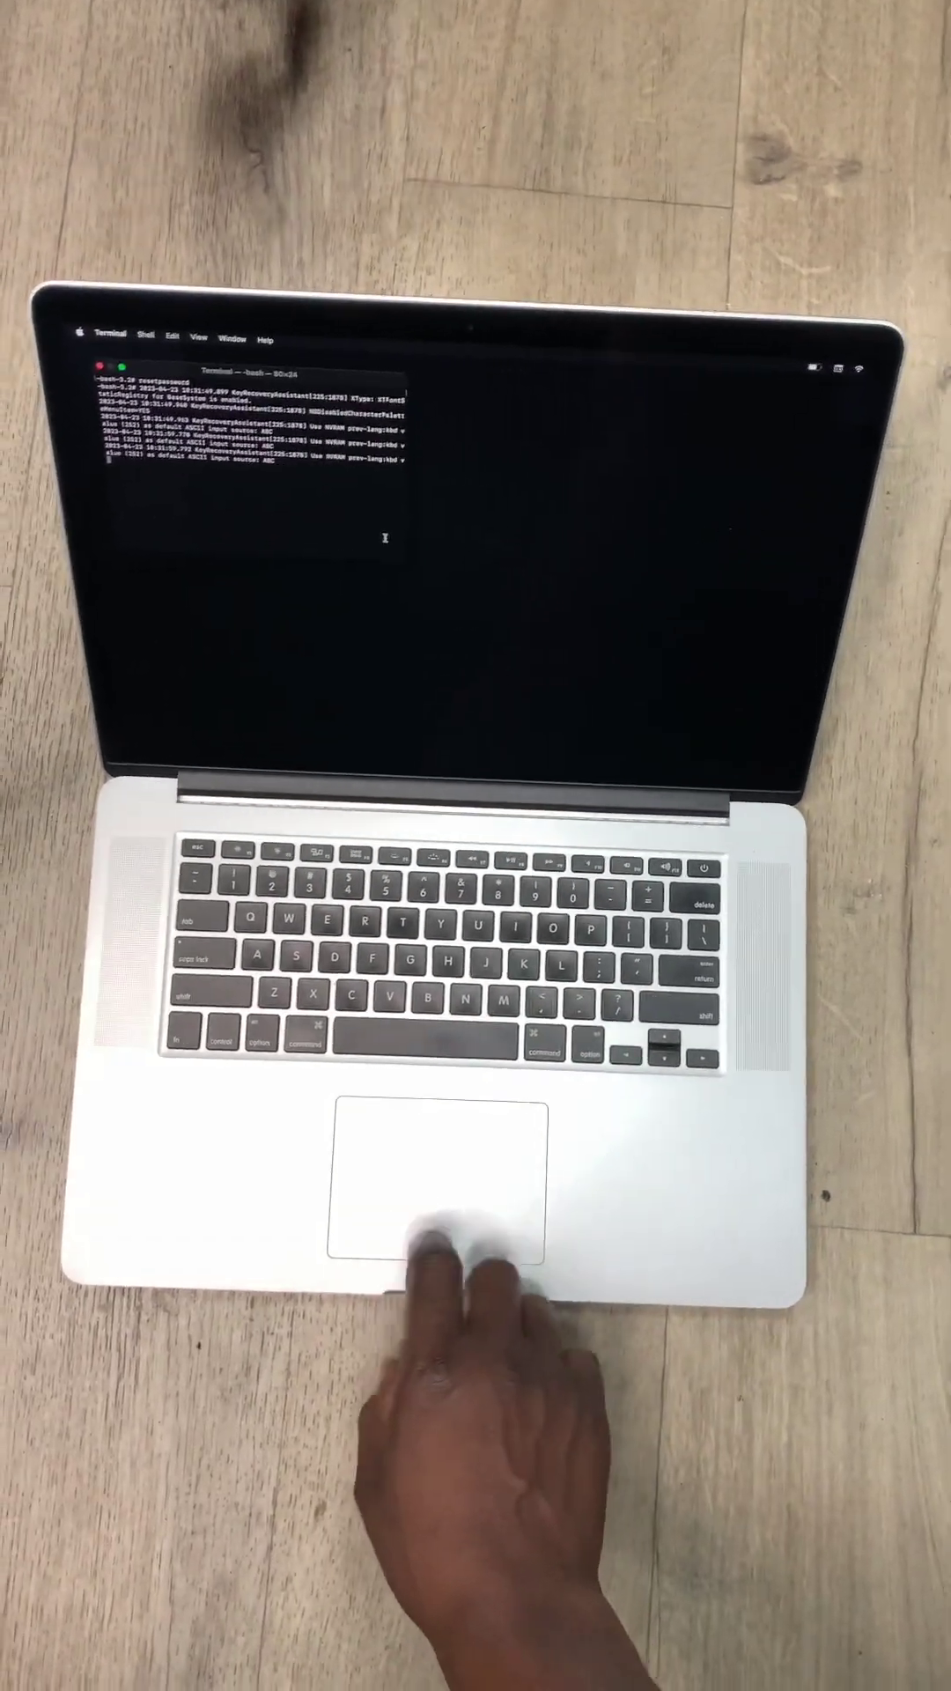
pyautogui.moveTo(382, 568); pyautogui.dragTo(126, 455)
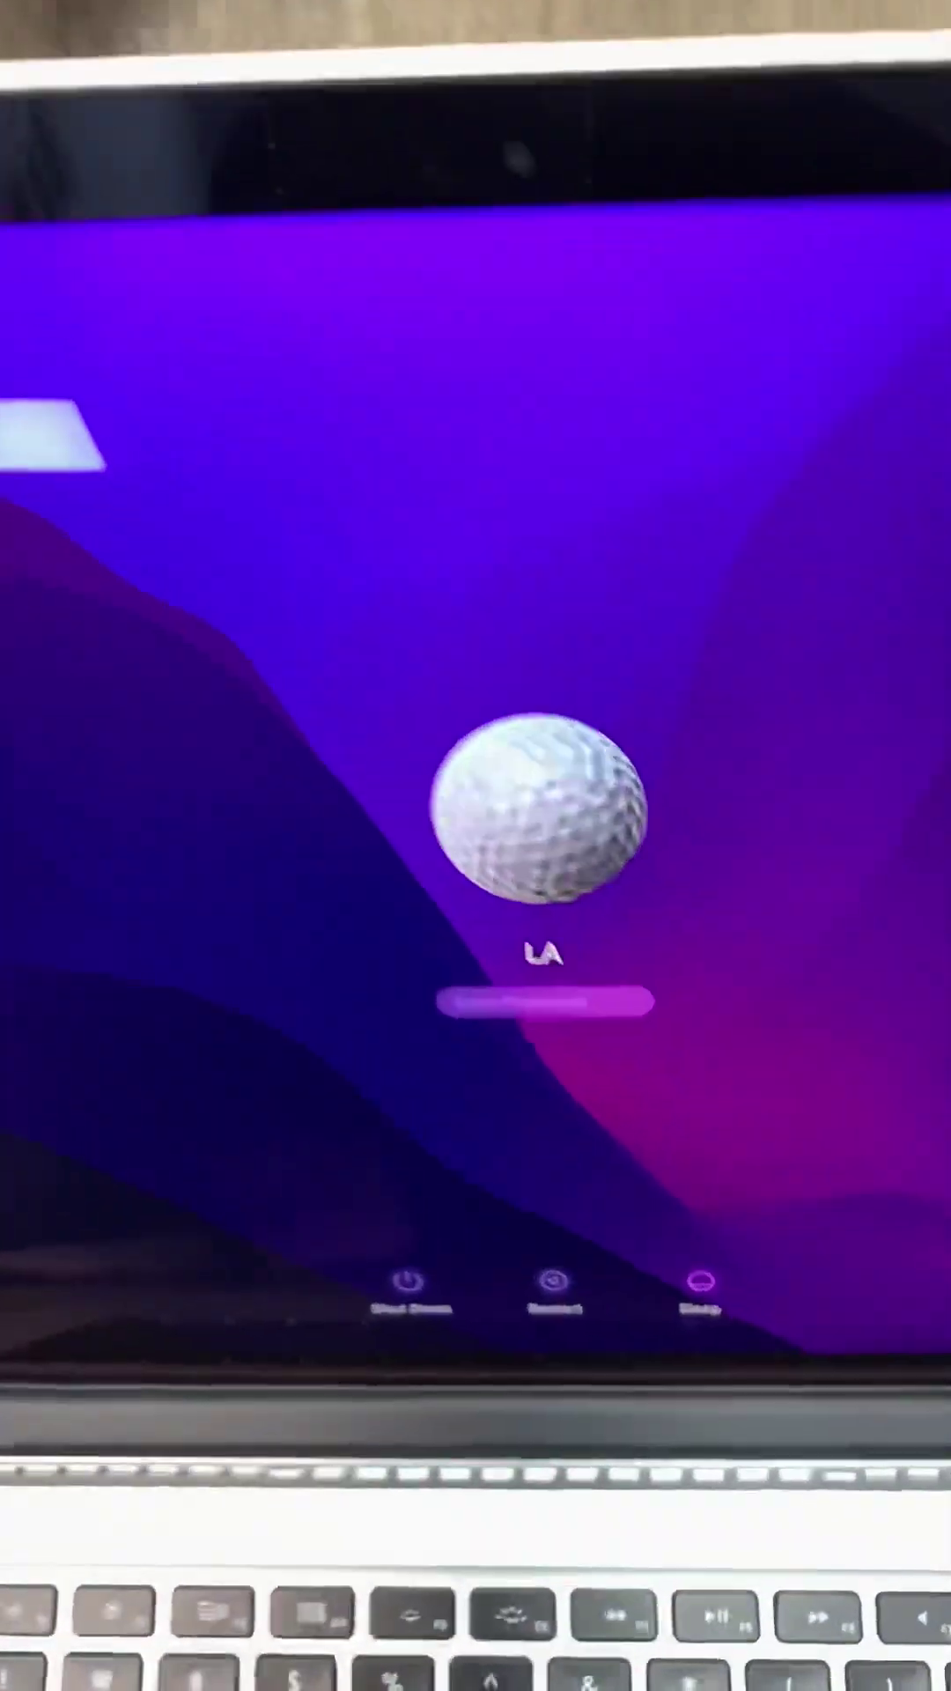
pyautogui.write('12')
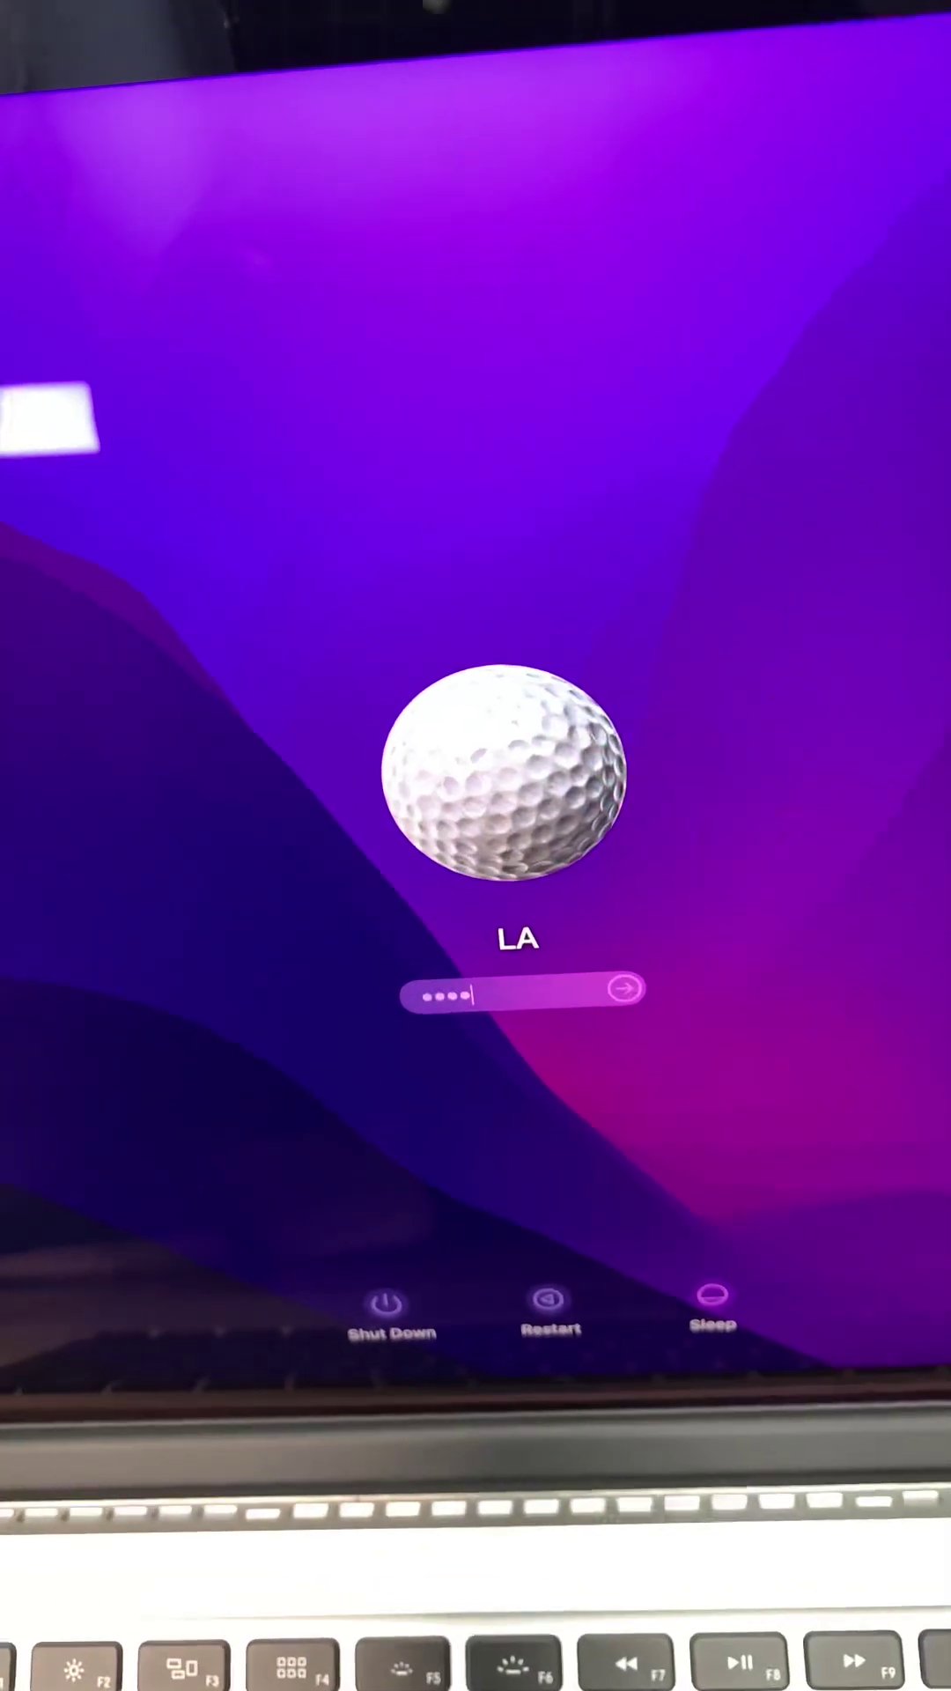